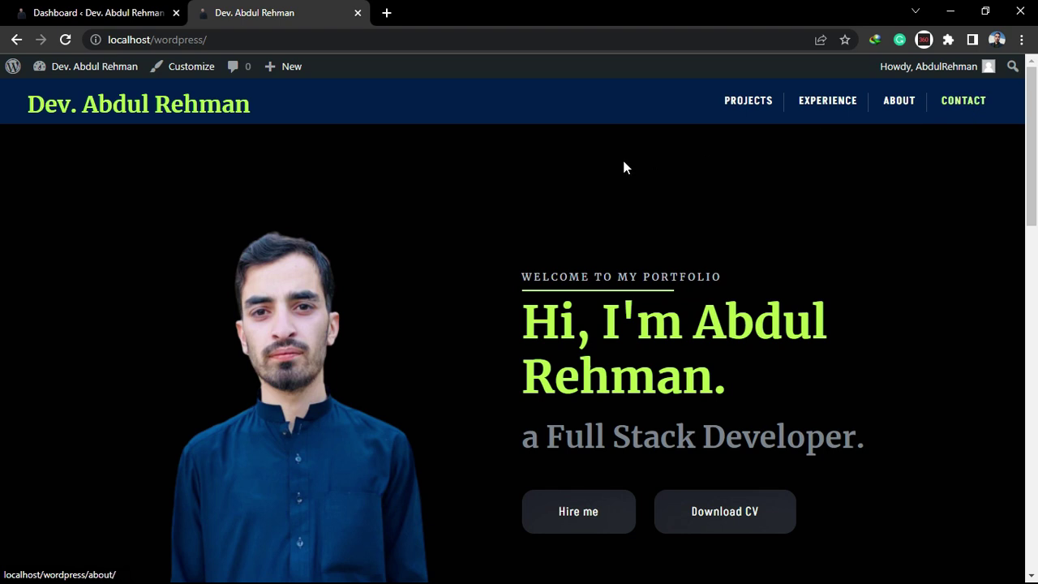
# Look over the portfolio home page's hero section, from the welcome heading down to the Hire me and Download CV links
pyautogui.click(179, 118)
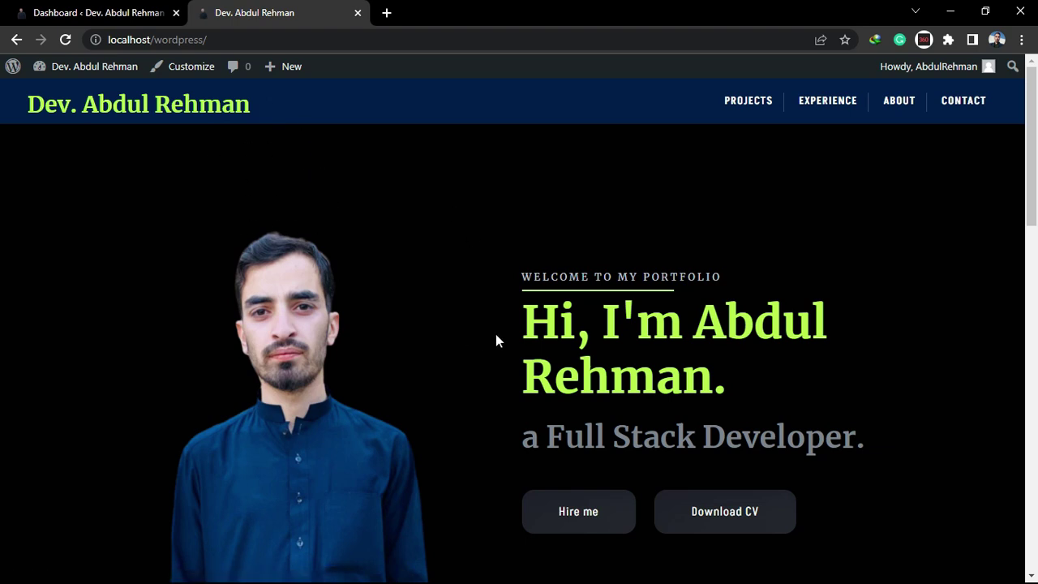
pyautogui.scroll(-1, 373, 298)
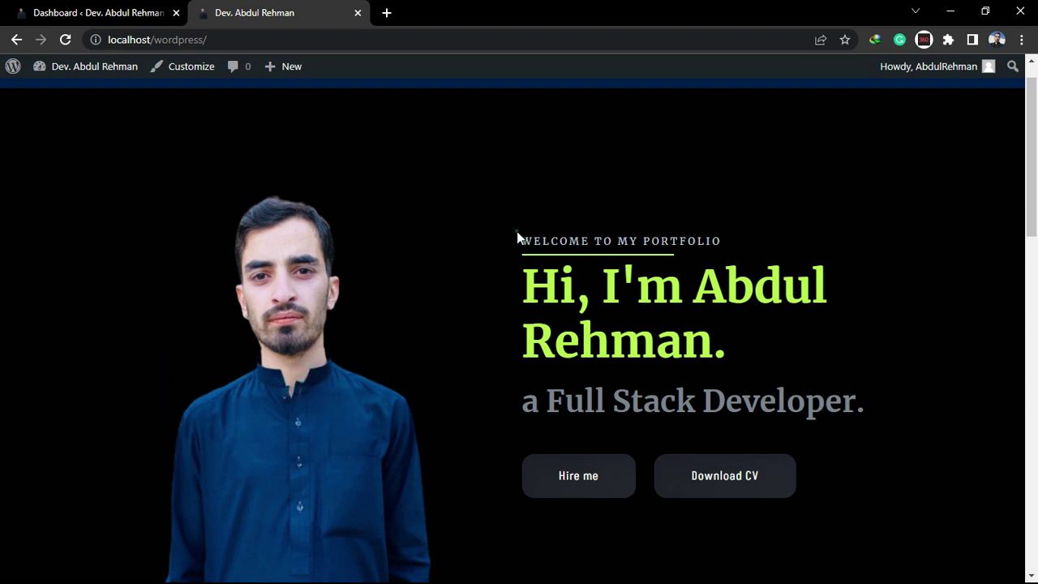
pyautogui.moveTo(633, 262); pyautogui.dragTo(735, 350)
pyautogui.click(735, 344)
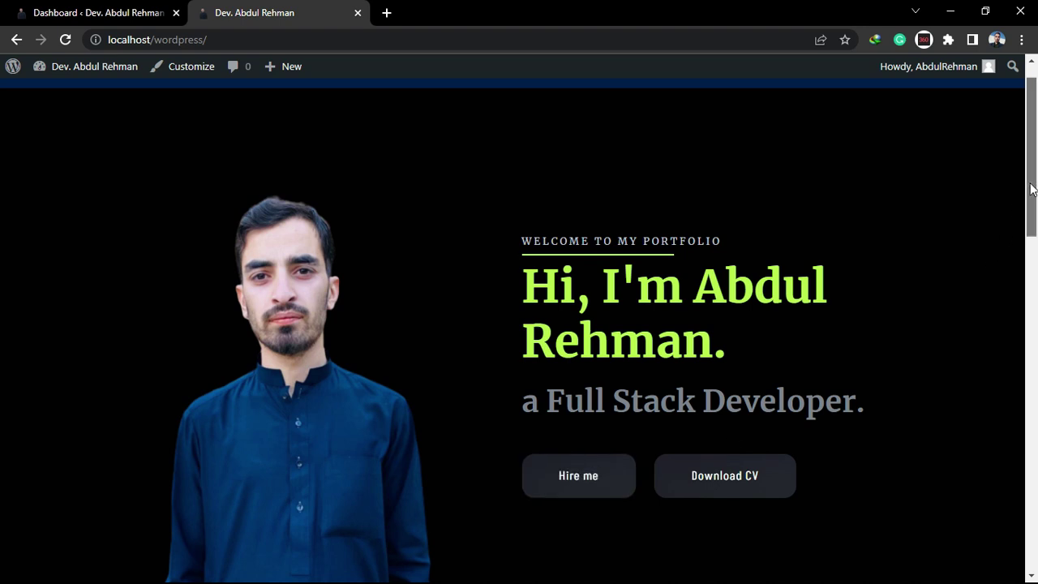
pyautogui.moveTo(1031, 190); pyautogui.dragTo(1032, 225)
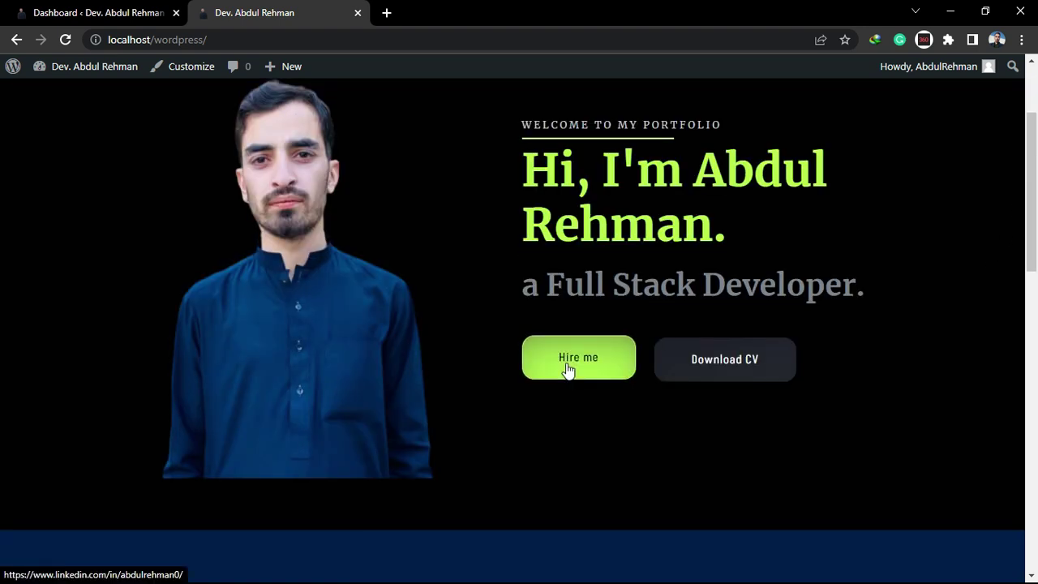
# Open the Hire me link in a separate tab and view the LinkedIn profile it leads to
pyautogui.rightClick(571, 344)
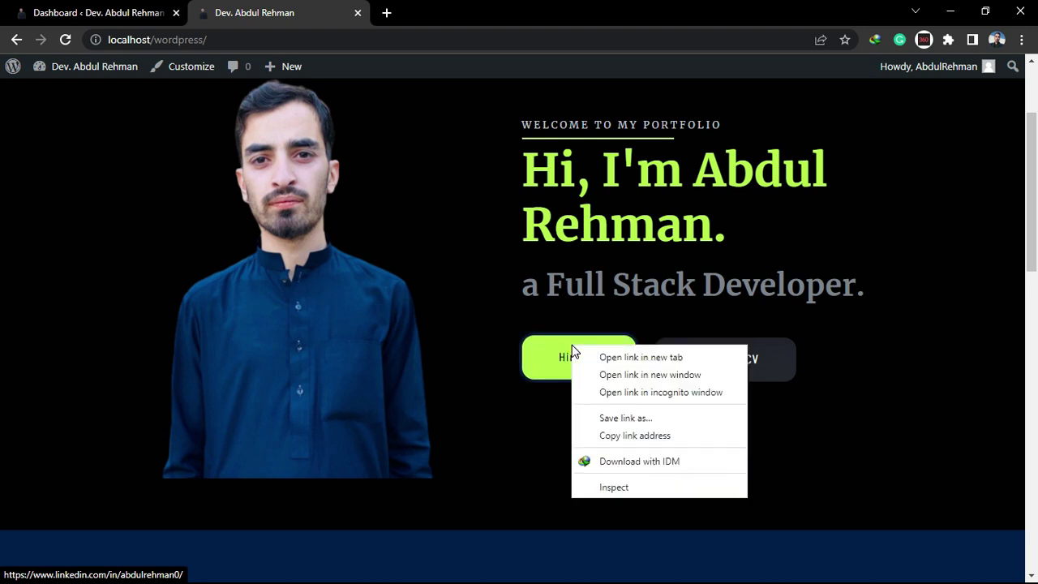
pyautogui.click(625, 361)
pyautogui.click(465, 8)
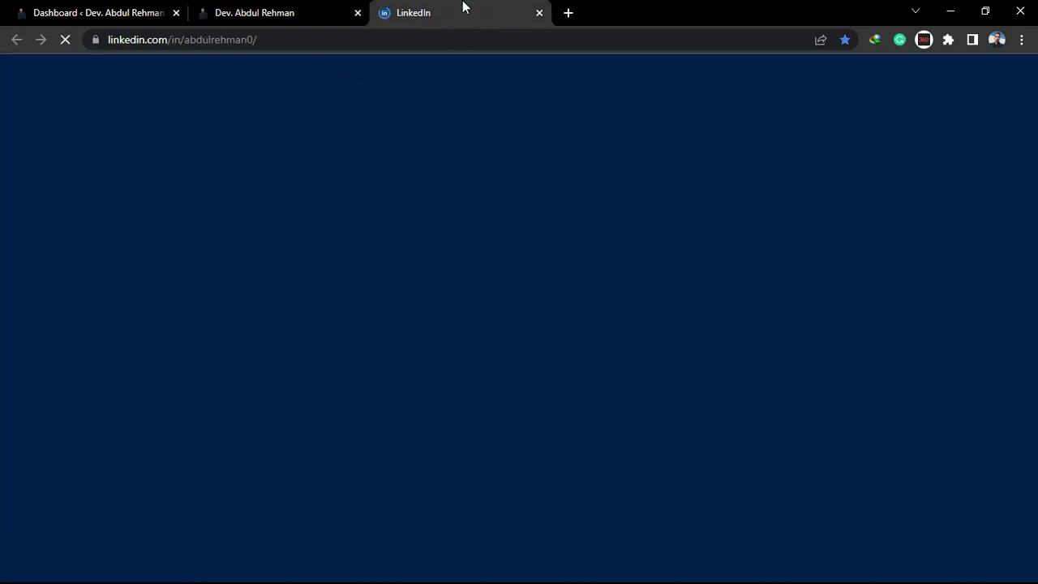
pyautogui.click(271, 12)
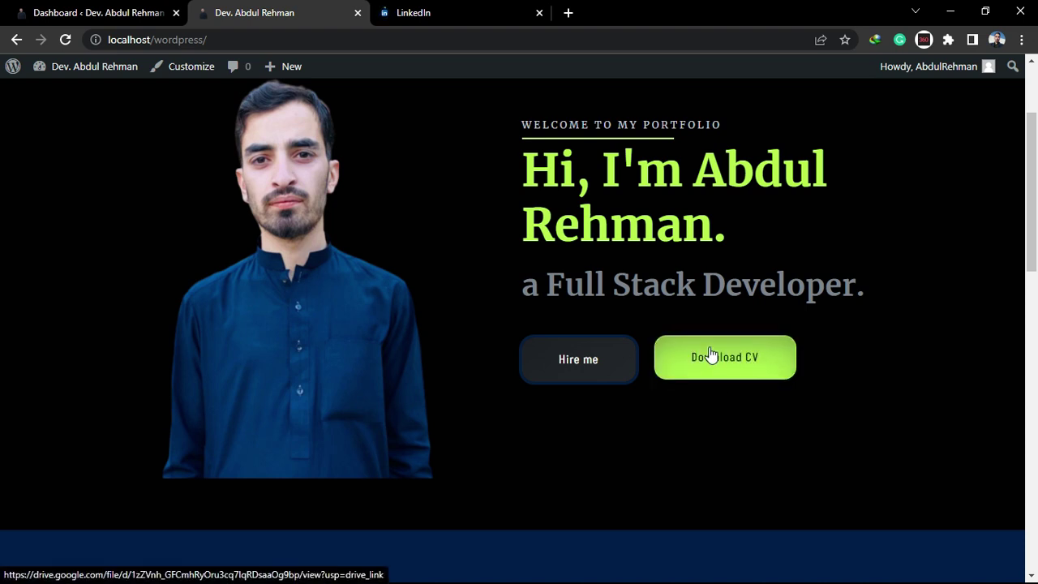
pyautogui.click(463, 17)
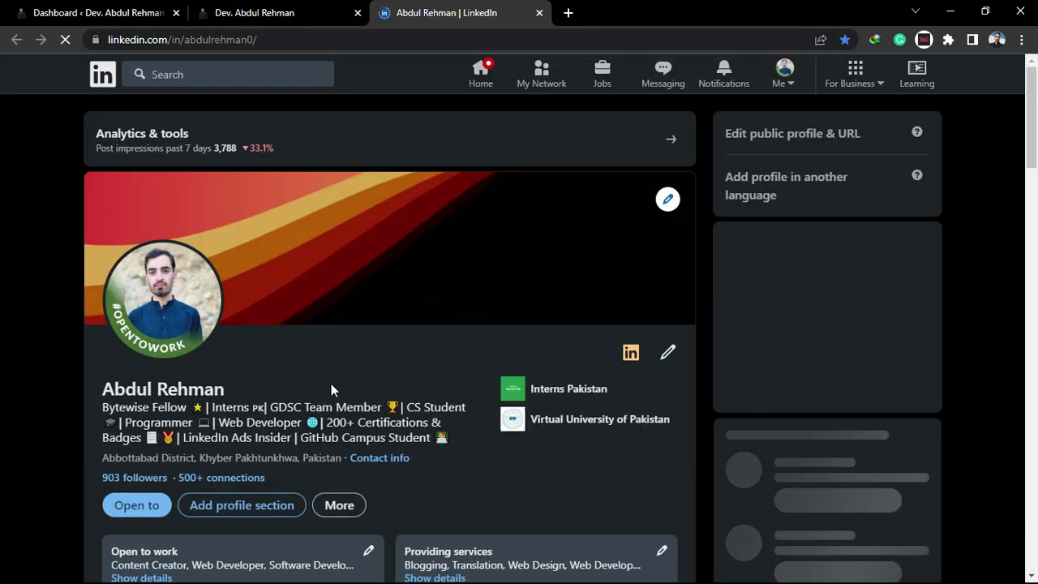
# Return to the portfolio site and look through the blog posts listed on the home page
pyautogui.click(282, 24)
pyautogui.moveTo(1030, 132); pyautogui.dragTo(1035, 268)
pyautogui.scroll(-1, 503, 270)
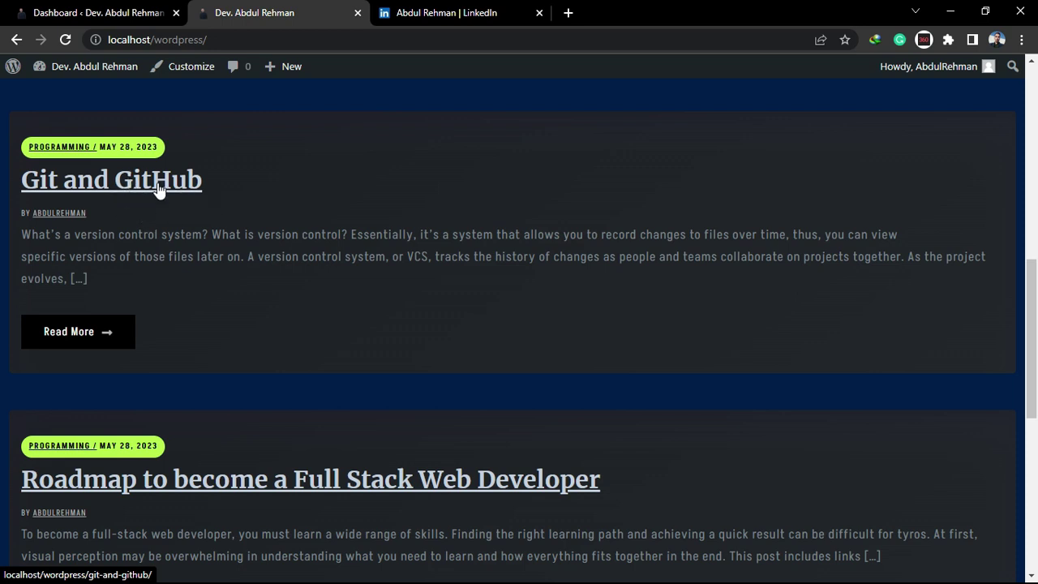
pyautogui.scroll(-2, 346, 345)
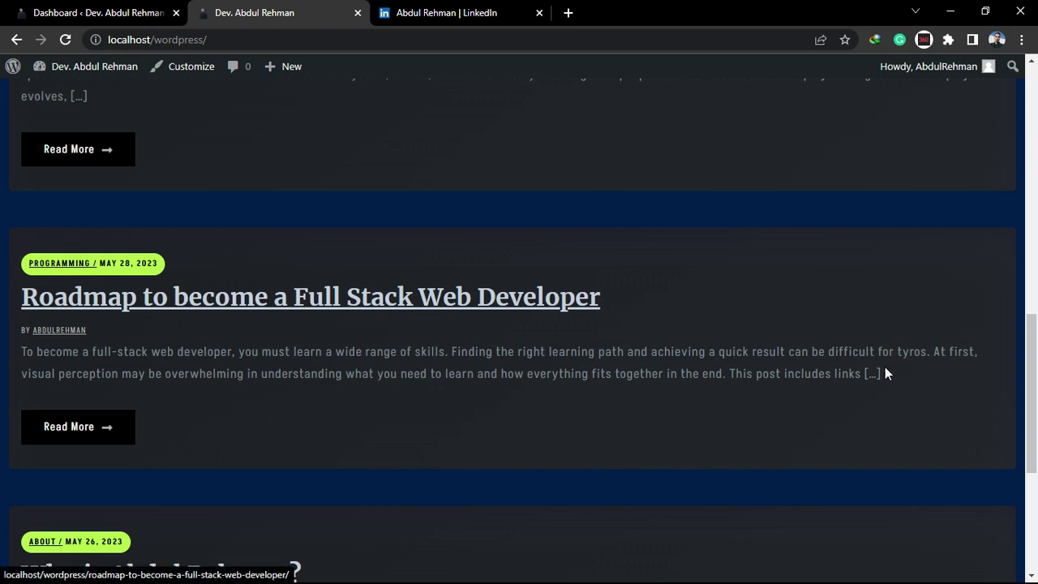
pyautogui.scroll(-1, 1033, 394)
pyautogui.scroll(-3, 1034, 393)
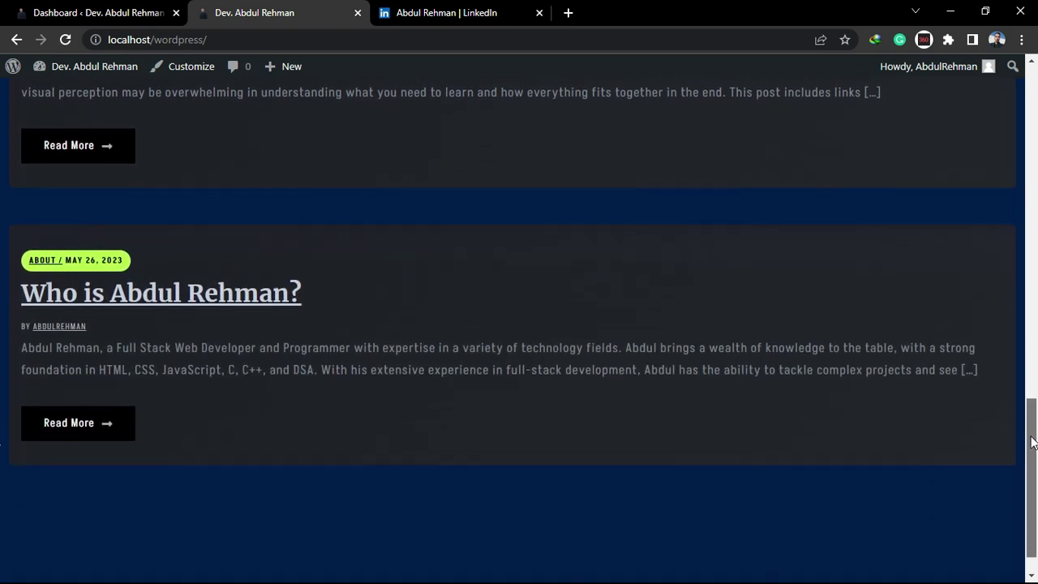
pyautogui.scroll(1, 1033, 393)
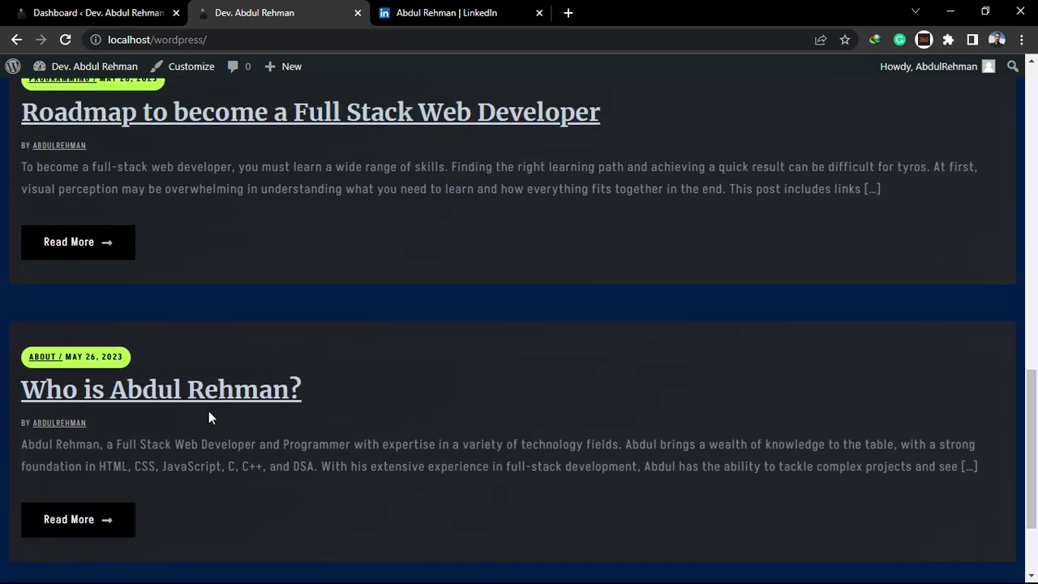
pyautogui.scroll(-2, 1032, 394)
pyautogui.scroll(2, 1032, 393)
pyautogui.moveTo(1031, 394); pyautogui.dragTo(1033, 487)
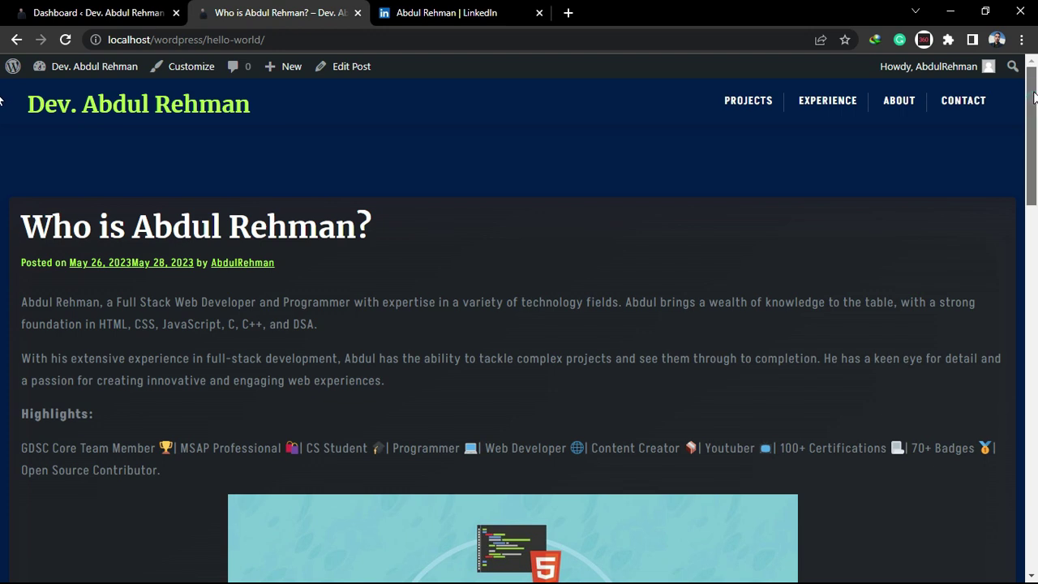
# Look through the blog post about the site owner and post the comment "lkjjksdfkjd" on it
pyautogui.scroll(-2, 2, 100)
pyautogui.scroll(2, 2, 113)
pyautogui.scroll(-2, 2, 121)
pyautogui.moveTo(1033, 130); pyautogui.dragTo(1035, 429)
pyautogui.click(435, 418)
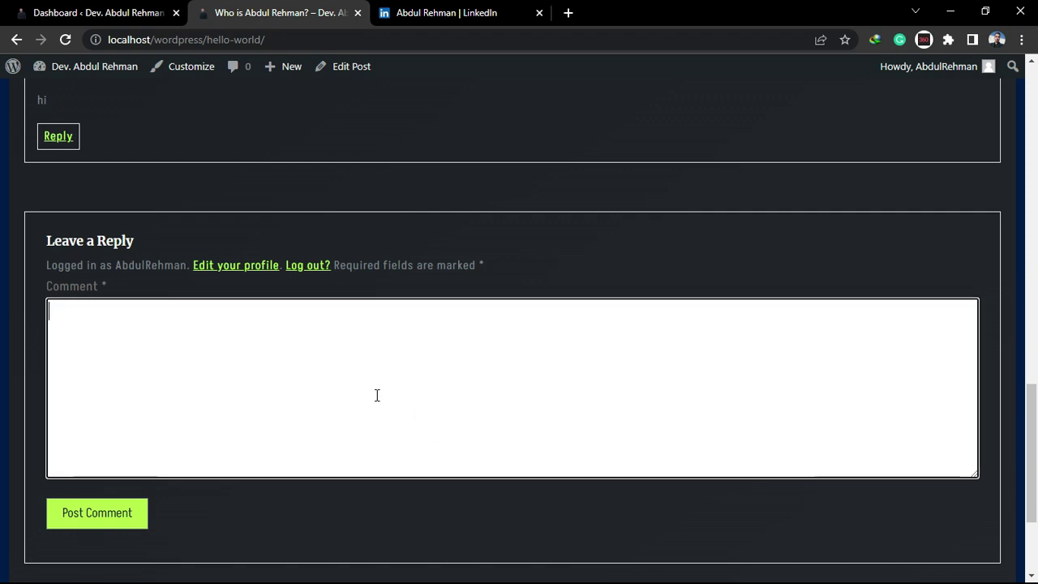
pyautogui.click(100, 513)
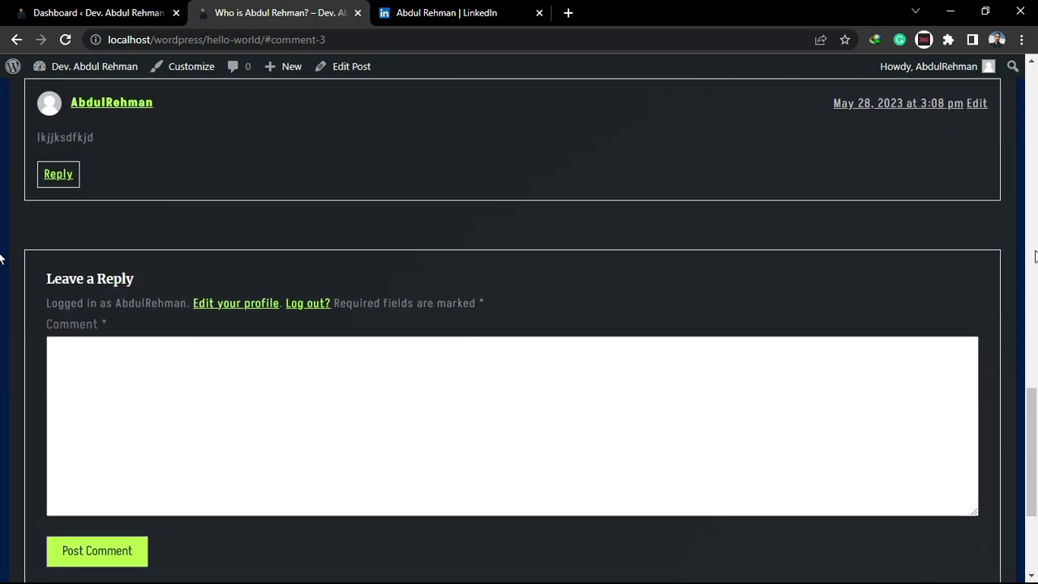
# Review the comment thread under the post and go back up to the start of the article
pyautogui.click(1035, 256)
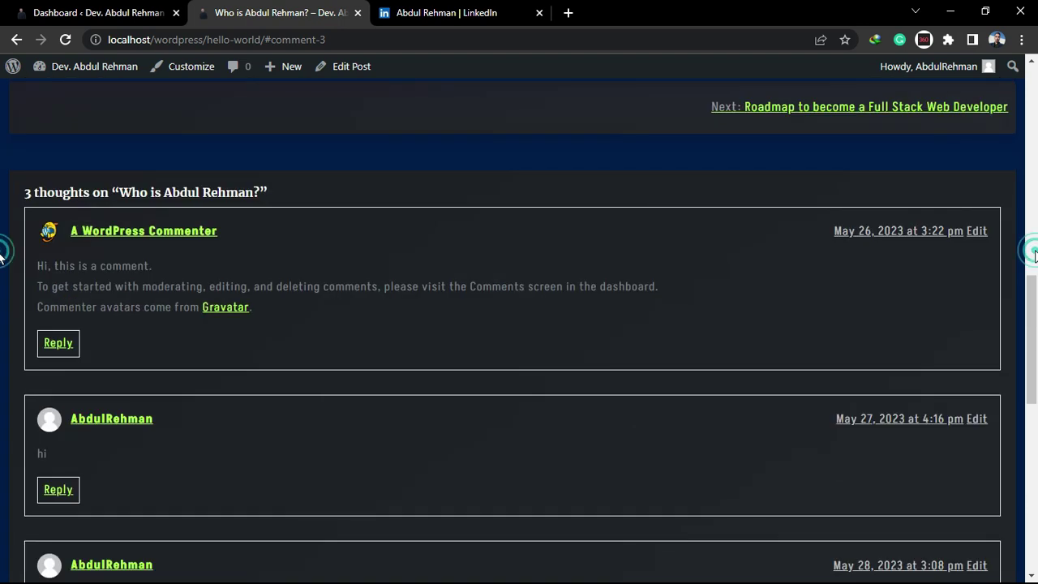
pyautogui.tripleClick(1020, 257)
pyautogui.click(1010, 205)
pyautogui.moveTo(1036, 272); pyautogui.dragTo(1035, 63)
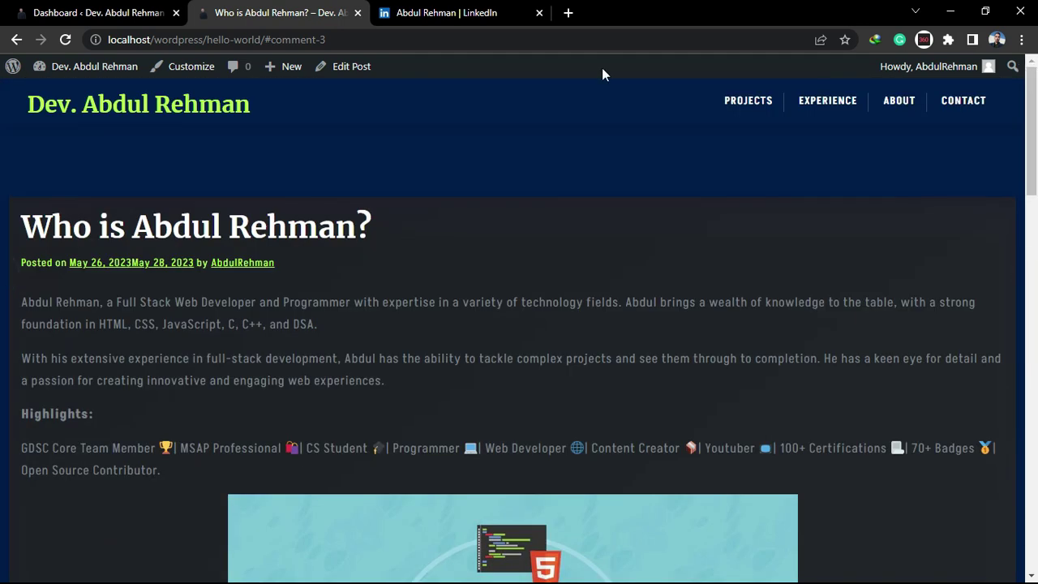
# From the home page, open the post "Roadmap to become a Full Stack Web Developer" and look through it
pyautogui.click(150, 64)
pyautogui.scroll(2, 472, 381)
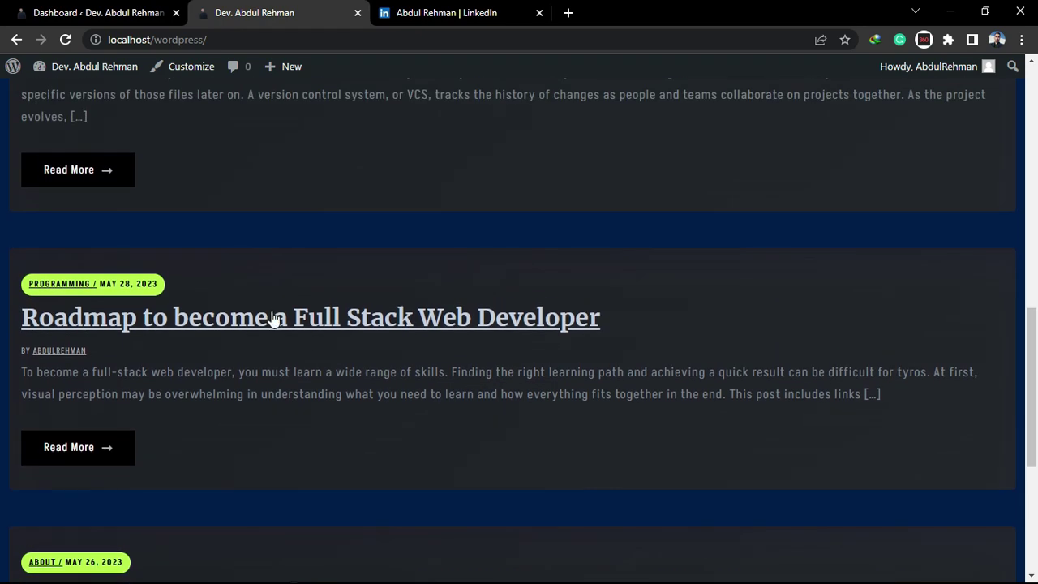
pyautogui.click(275, 317)
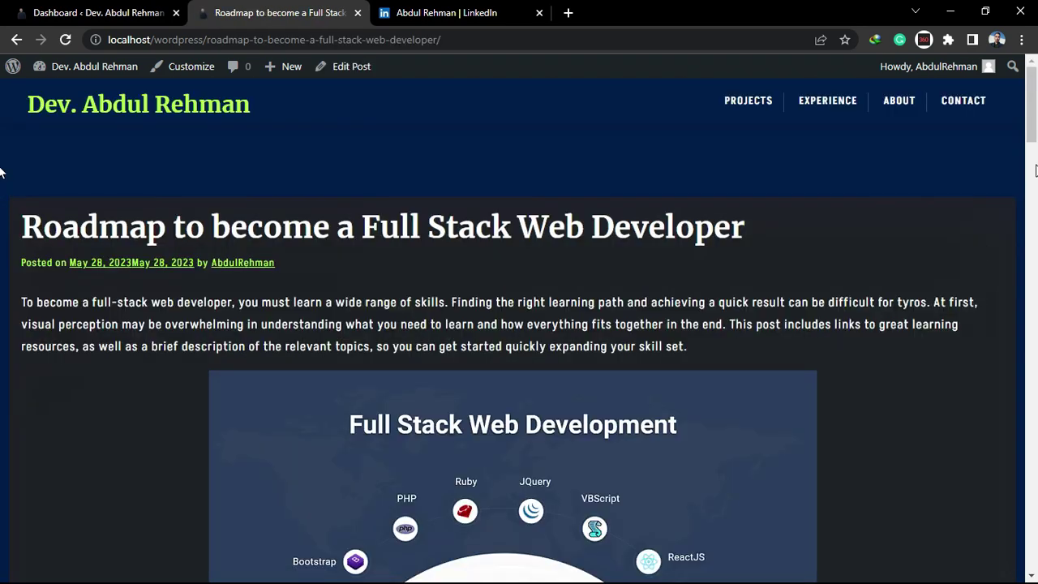
pyautogui.scroll(-15, 0, 116)
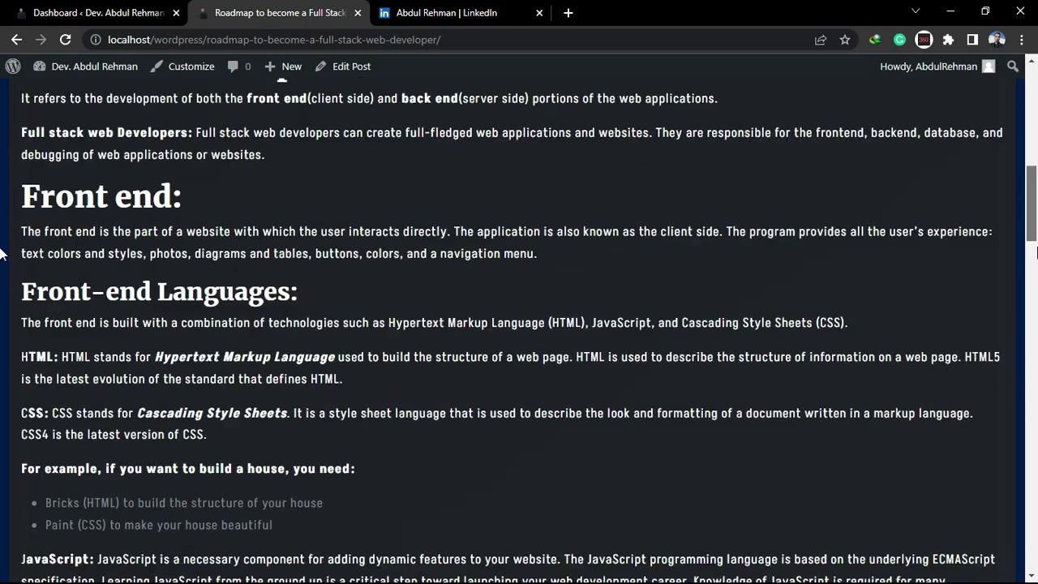
pyautogui.scroll(-10, 2, 418)
pyautogui.scroll(20, 2, 519)
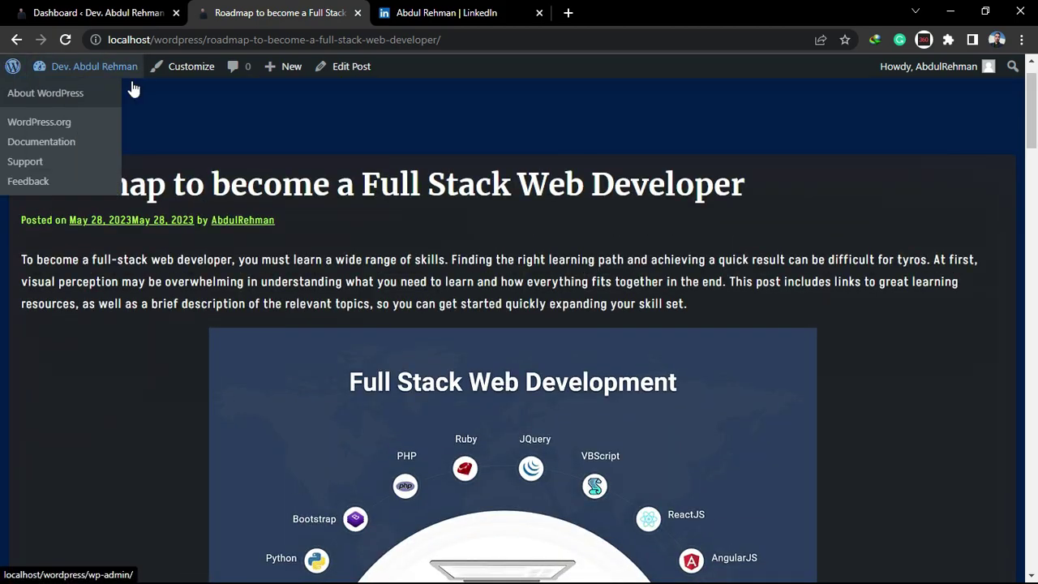
pyautogui.scroll(2, 3, 114)
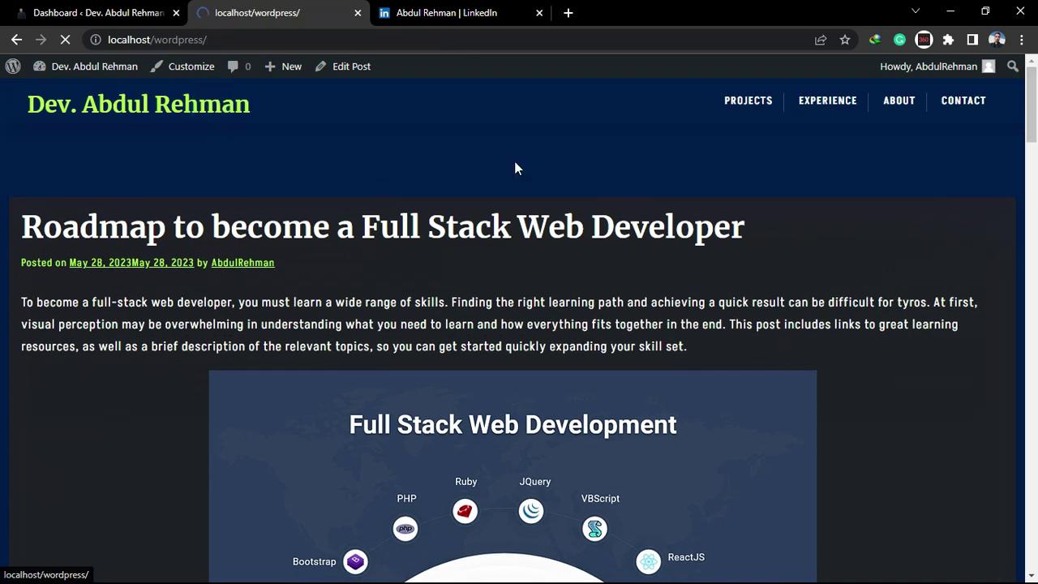
# Look over the home page's post list again and return to the site header
pyautogui.scroll(-20, 1, 243)
pyautogui.scroll(8, 275, 303)
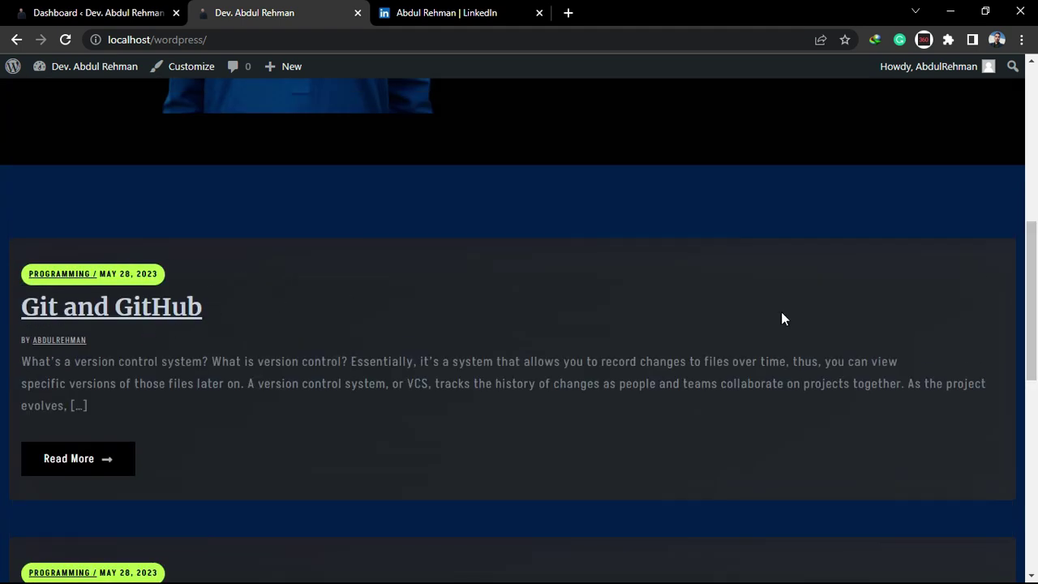
pyautogui.scroll(6, 2, 308)
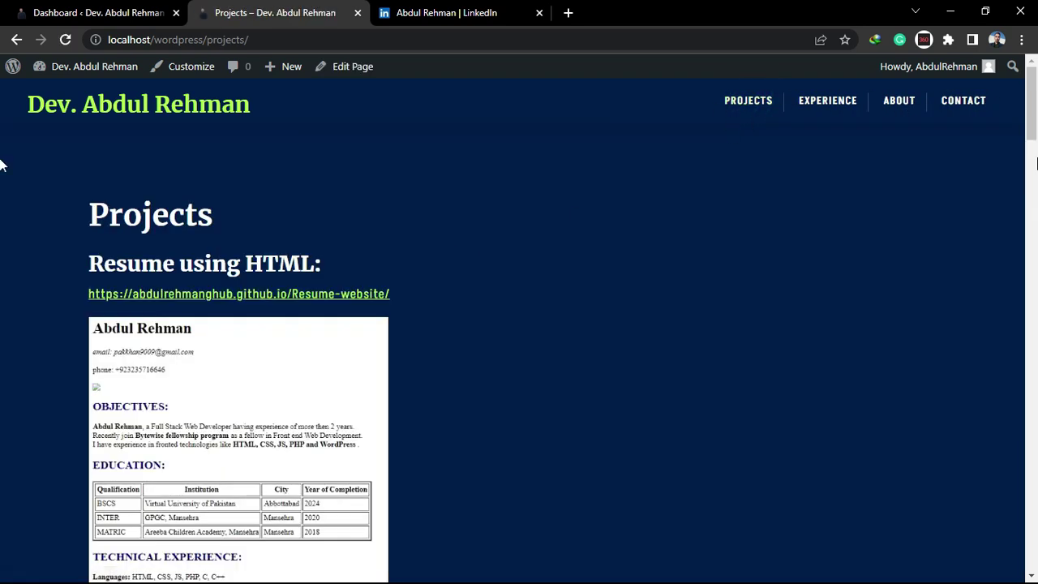
# Look through all the entries on the Projects page, including the HTML resume, Live Date and Time, and Typing Speed Check
pyautogui.scroll(-2, 0, 130)
pyautogui.scroll(-1, 1, 138)
pyautogui.scroll(4, 2, 142)
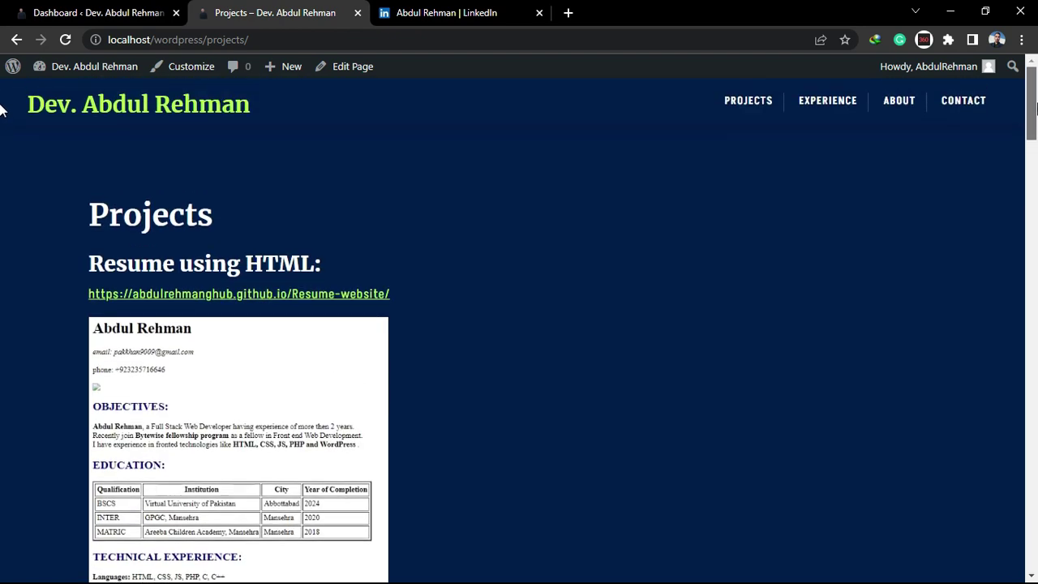
pyautogui.scroll(-2, 0, 142)
pyautogui.scroll(-15, 0, 200)
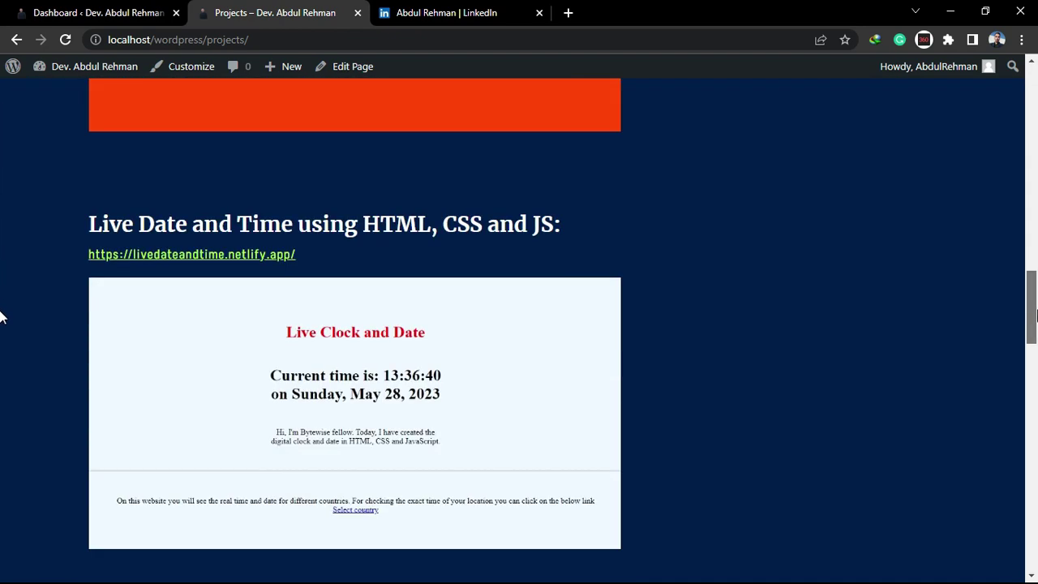
pyautogui.scroll(3, 0, 341)
pyautogui.scroll(-8, 0, 329)
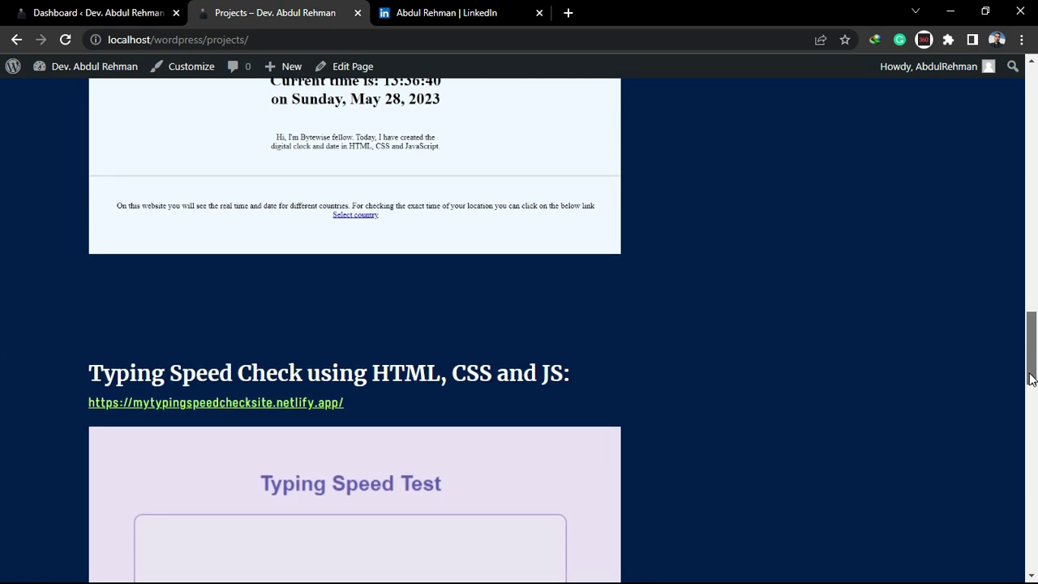
pyautogui.moveTo(1032, 420); pyautogui.dragTo(1034, 554)
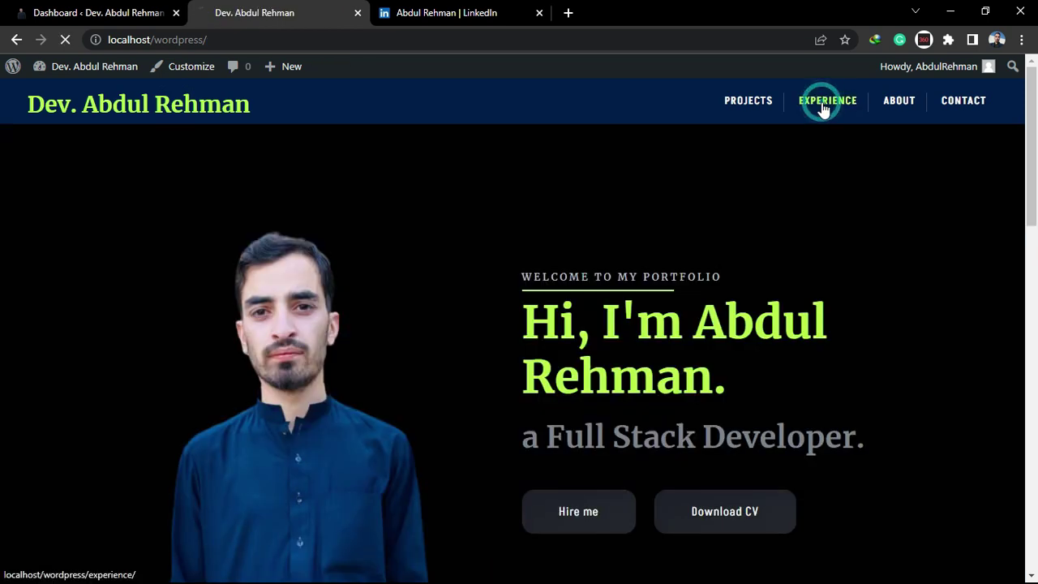
# View the Experience page and the About page of the portfolio site
pyautogui.click(814, 106)
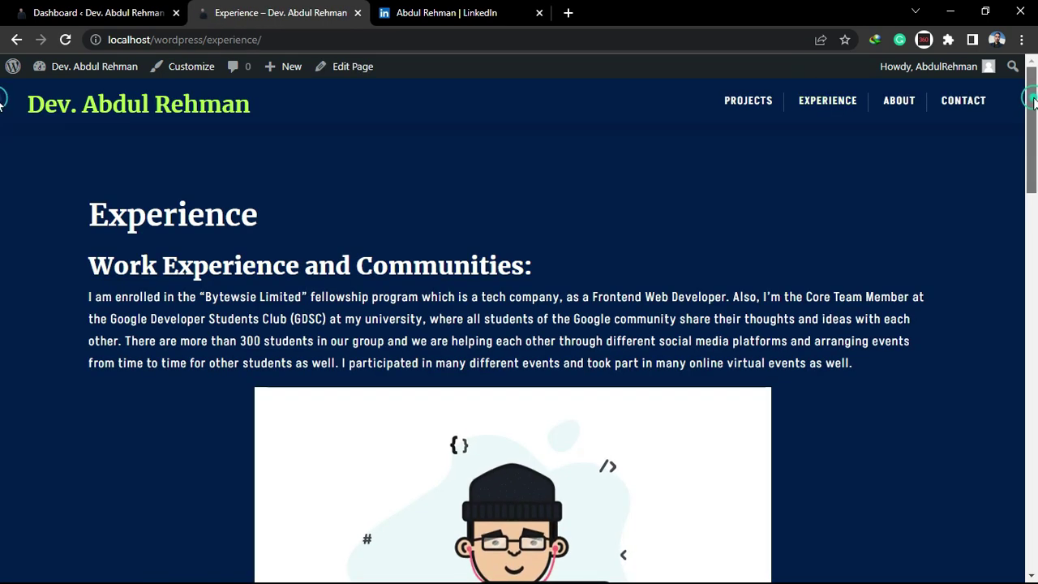
pyautogui.scroll(-1, 2, 122)
pyautogui.moveTo(1036, 121); pyautogui.dragTo(0, 333)
pyautogui.click(897, 99)
pyautogui.moveTo(1036, 332); pyautogui.dragTo(1036, 81)
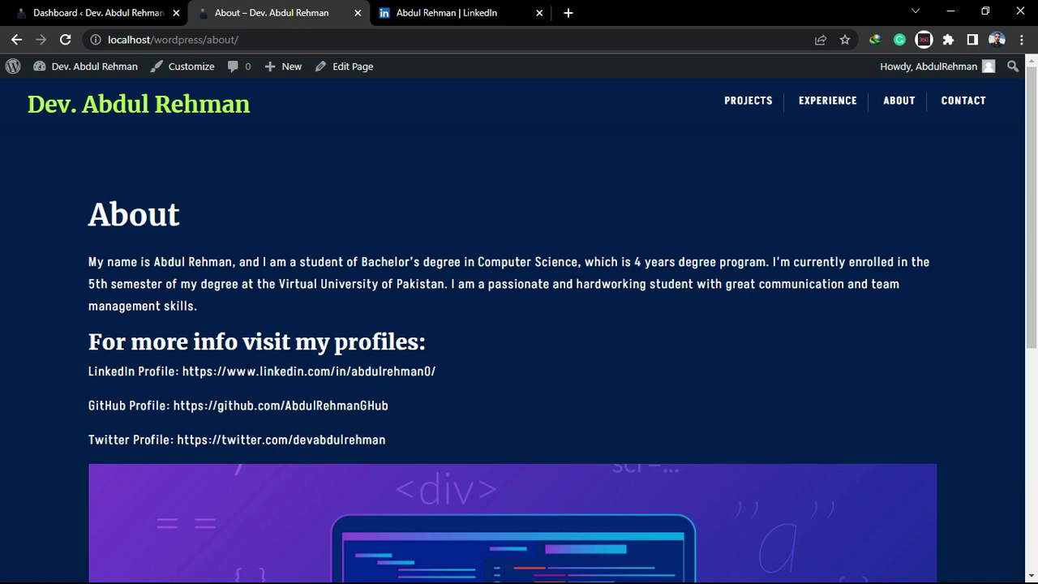
# Open the Contact page and check the email address listed on it
pyautogui.click(964, 96)
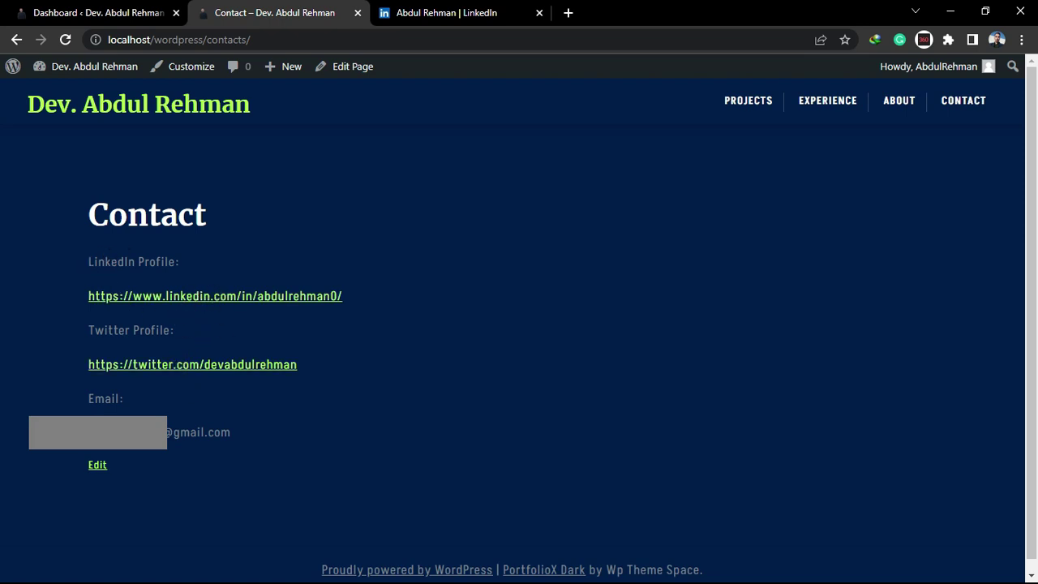
pyautogui.moveTo(83, 439); pyautogui.dragTo(293, 423)
pyautogui.click(294, 424)
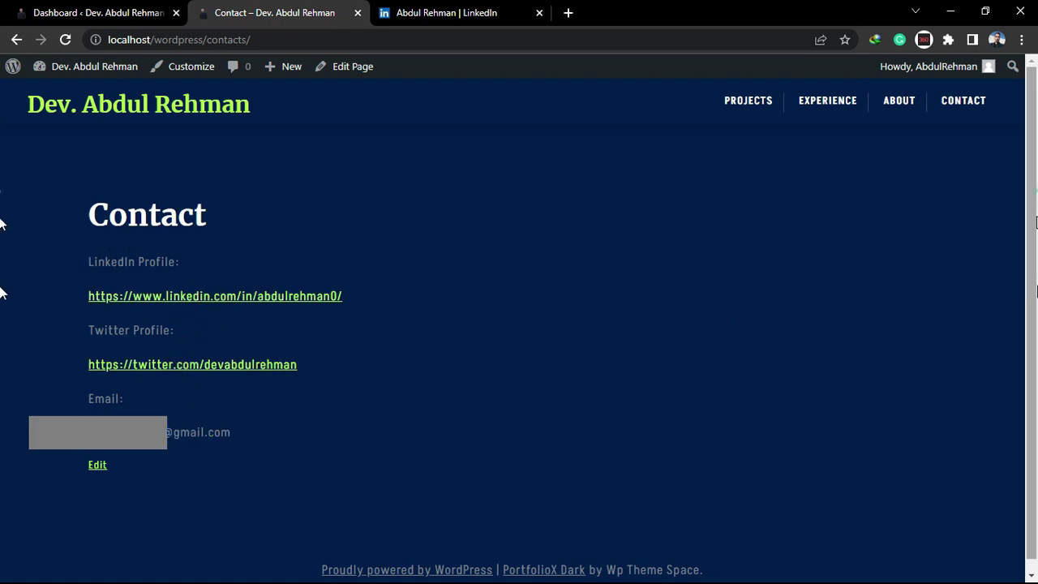
# Switch to the site's WordPress admin dashboard and highlight its Dashboard heading
pyautogui.click(111, 14)
pyautogui.moveTo(173, 106); pyautogui.dragTo(235, 111)
pyautogui.click(234, 108)
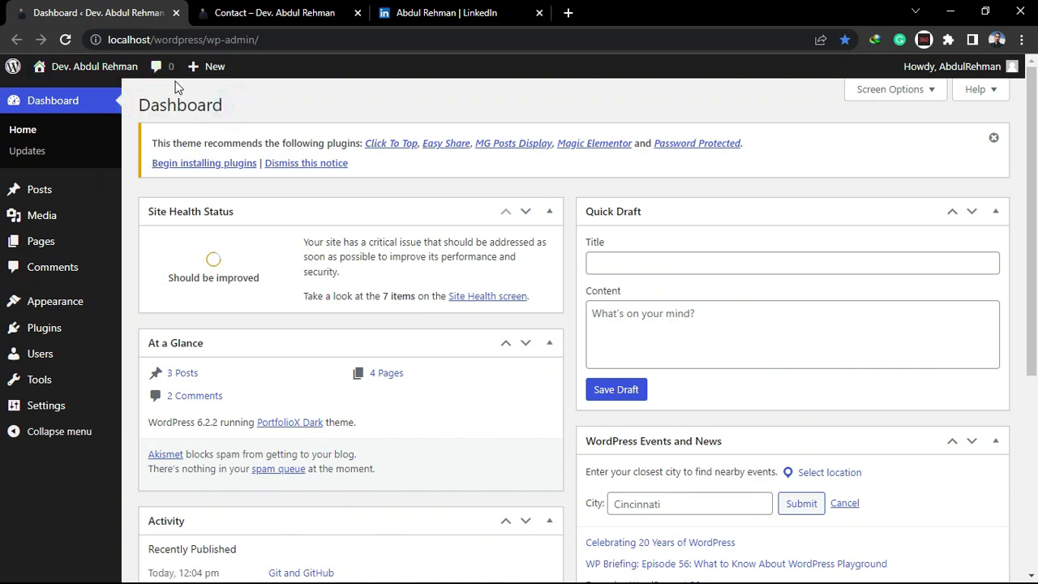
pyautogui.moveTo(228, 111); pyautogui.dragTo(147, 105)
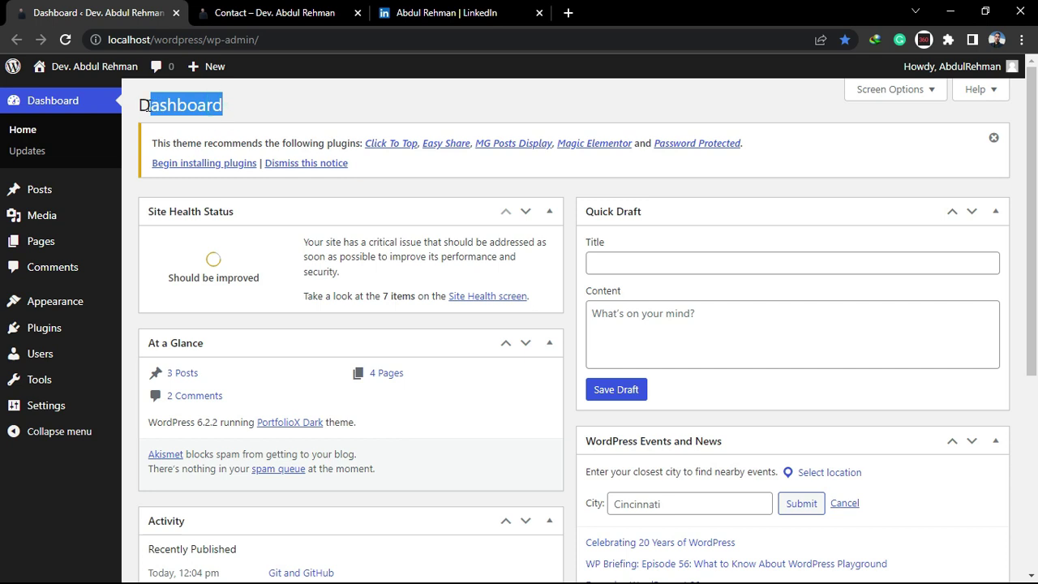
pyautogui.click(269, 97)
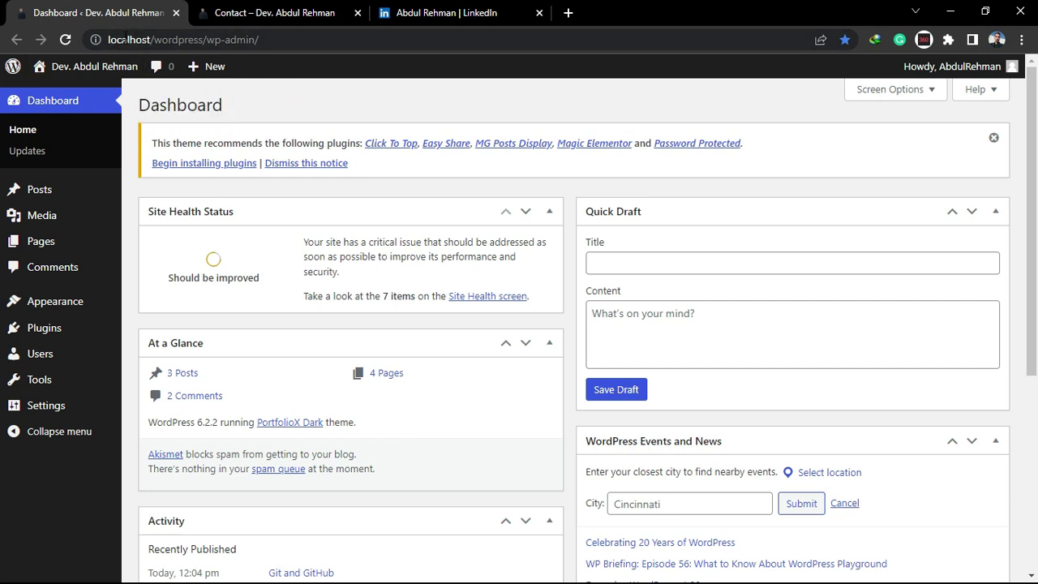
# Open the list of all posts in the admin dashboard and compare it with the posts shown on the site's home page
pyautogui.click(37, 190)
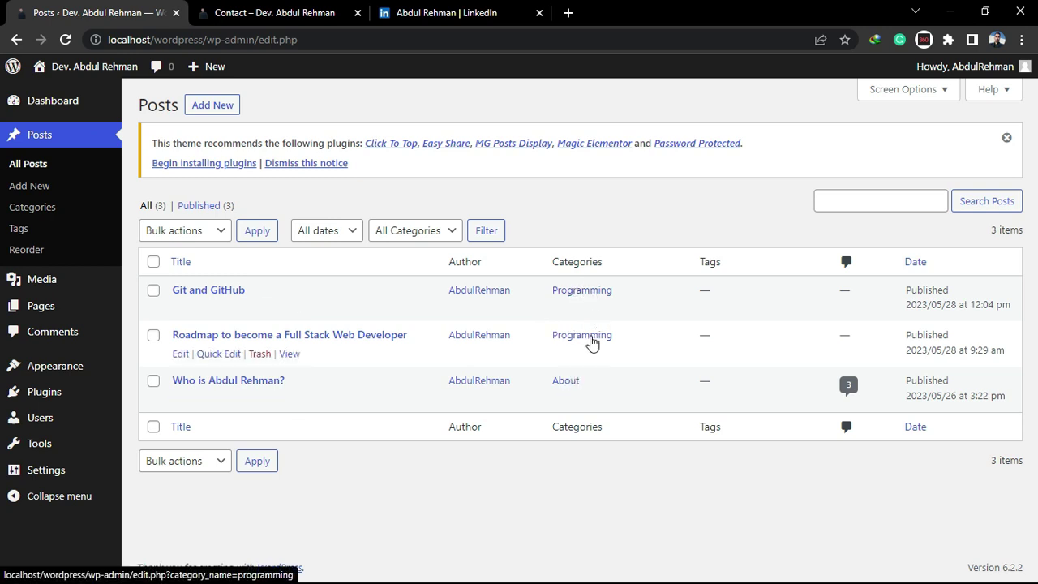
pyautogui.click(294, 13)
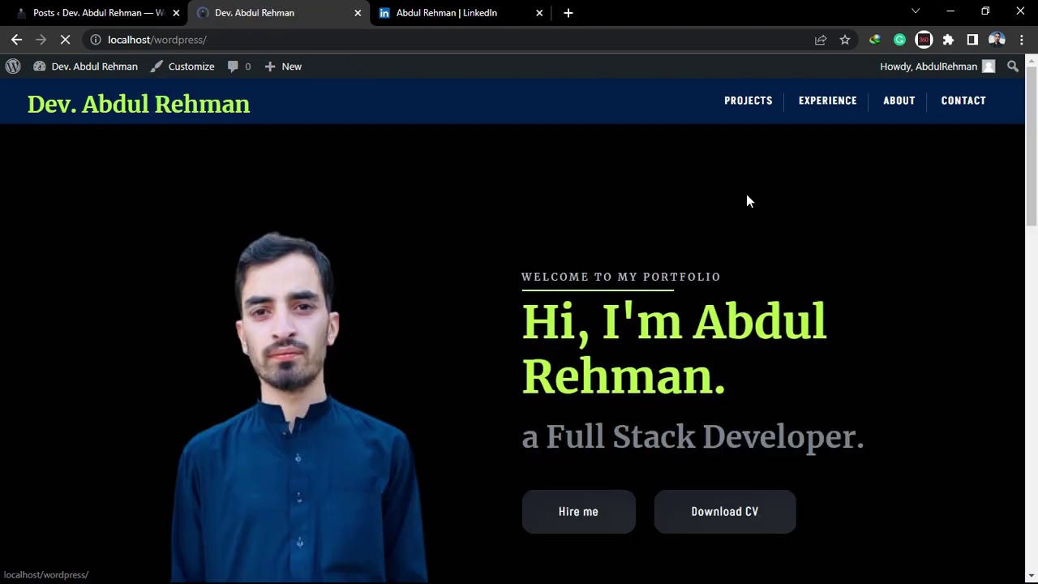
pyautogui.scroll(-12, 302, 369)
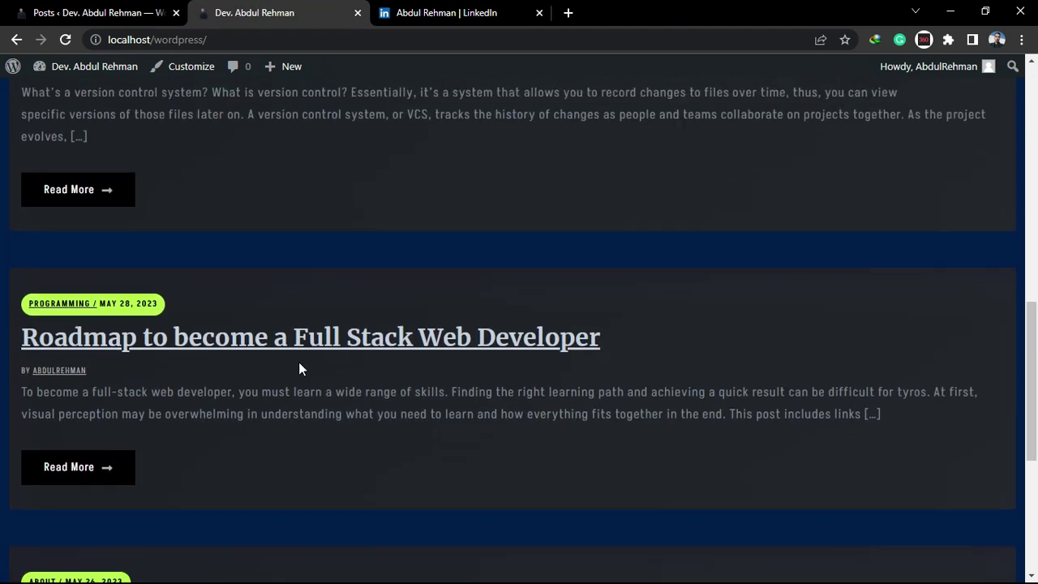
pyautogui.moveTo(1031, 419); pyautogui.dragTo(1023, 339)
pyautogui.scroll(-5, 1029, 357)
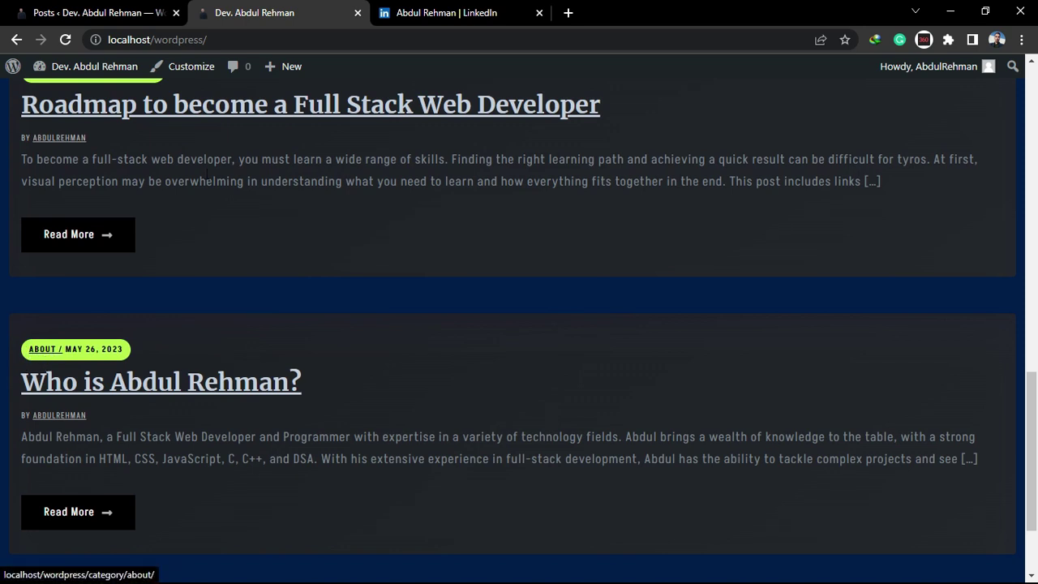
# Return to the WordPress admin and view the list of all pages, including Projects, Experience, About and Contact
pyautogui.click(114, 9)
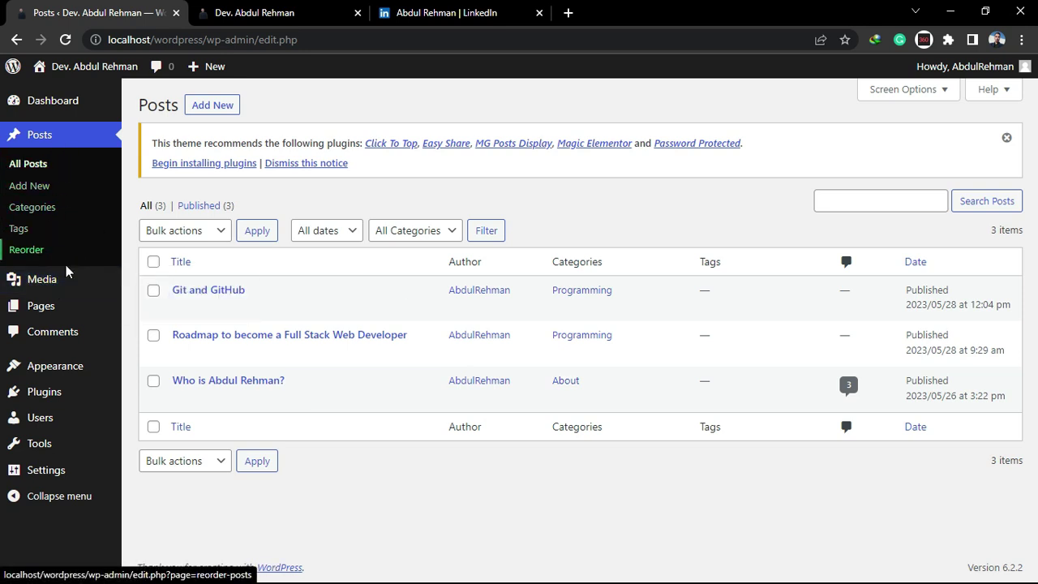
pyautogui.moveTo(56, 313)
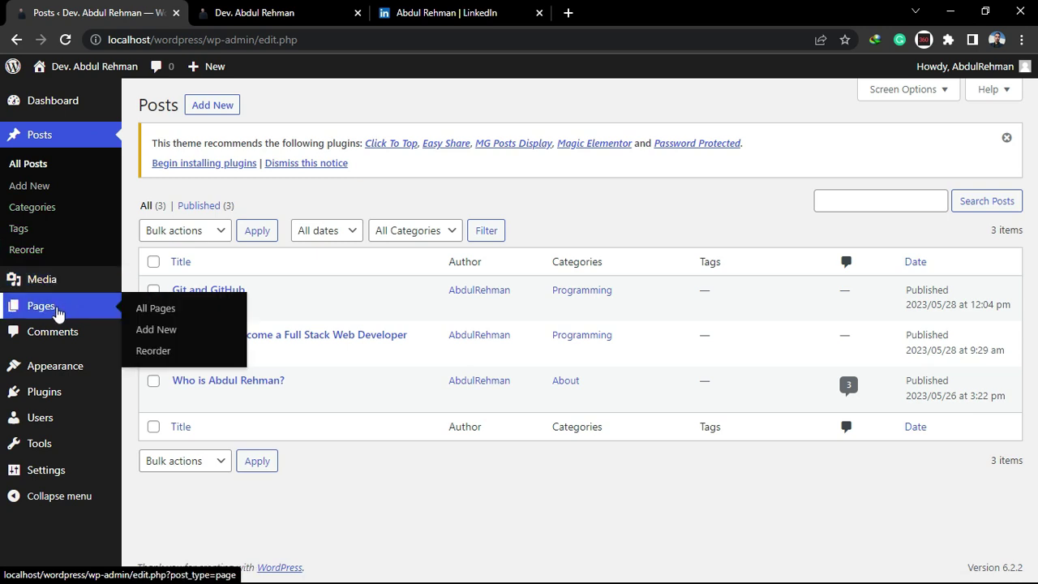
pyautogui.click(159, 308)
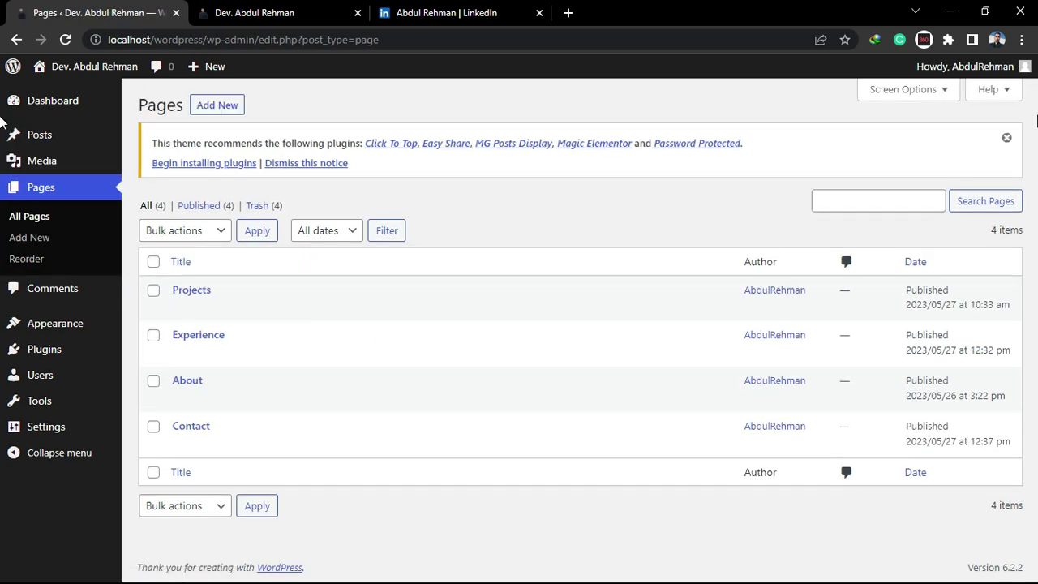
pyautogui.moveTo(272, 294)
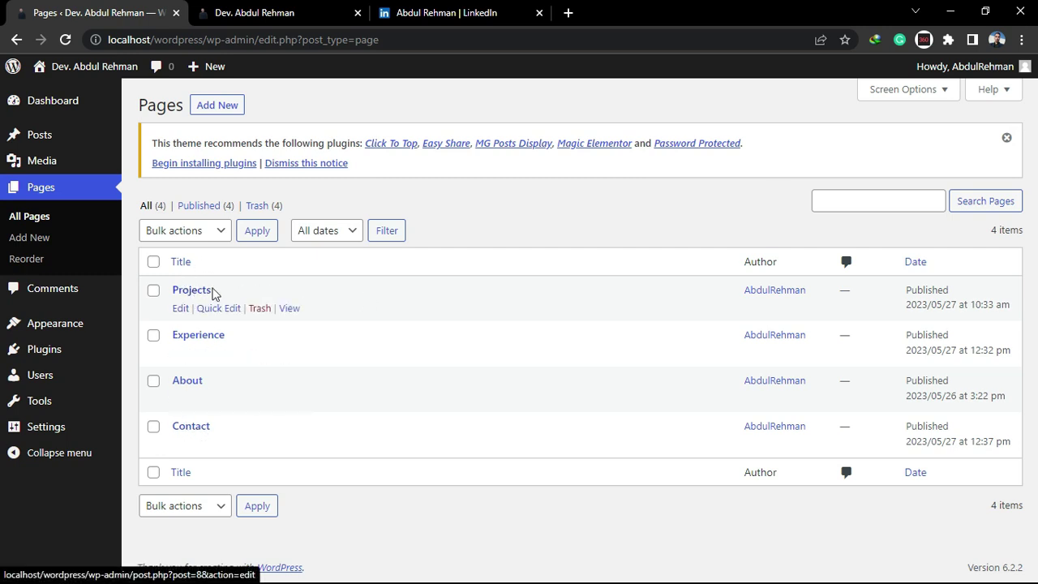
pyautogui.moveTo(195, 383)
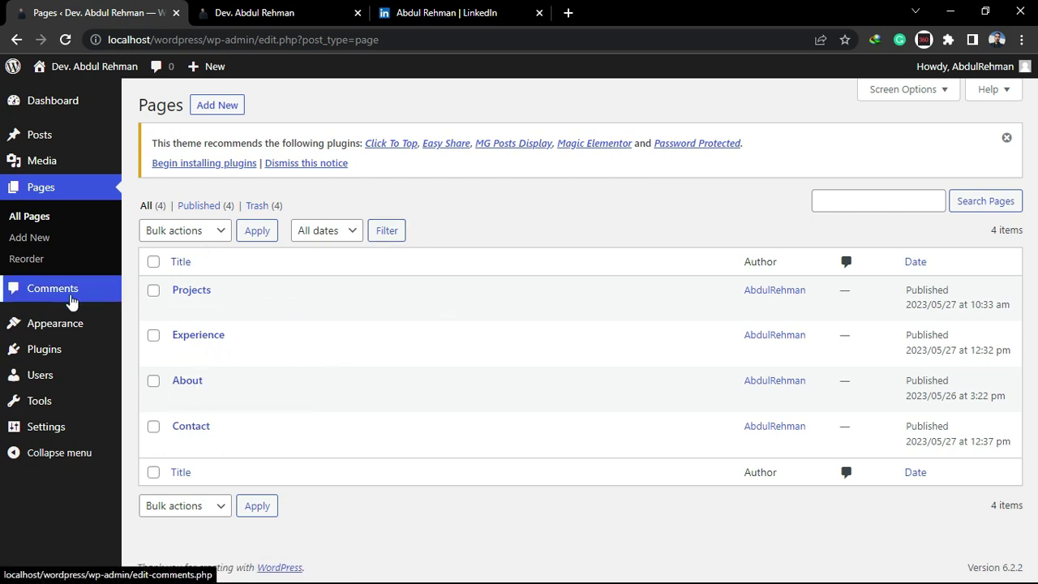
# Open the installed themes and compare the active PortfolioX Dark theme with the live home page
pyautogui.moveTo(73, 335)
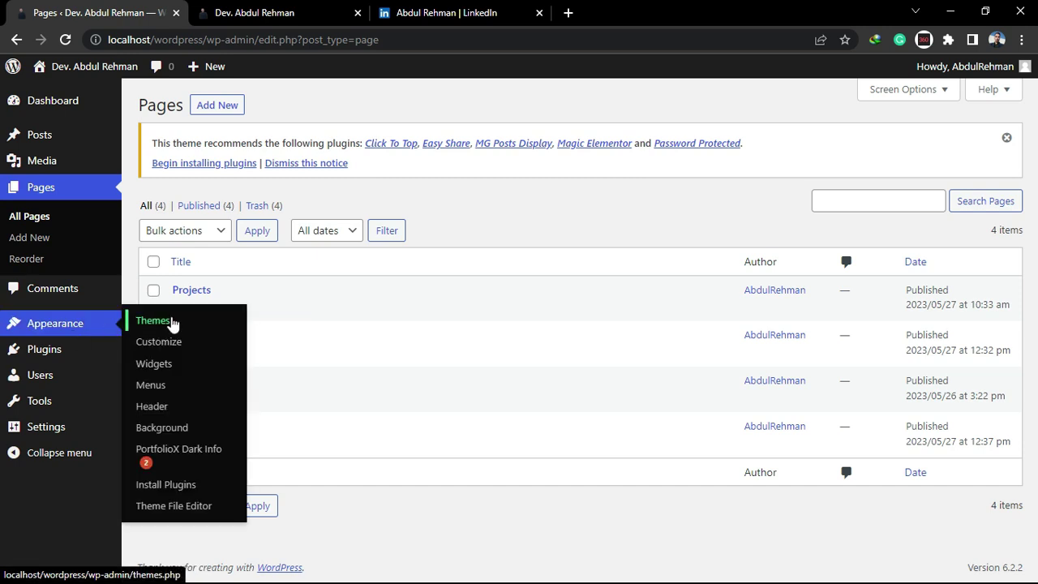
pyautogui.click(171, 321)
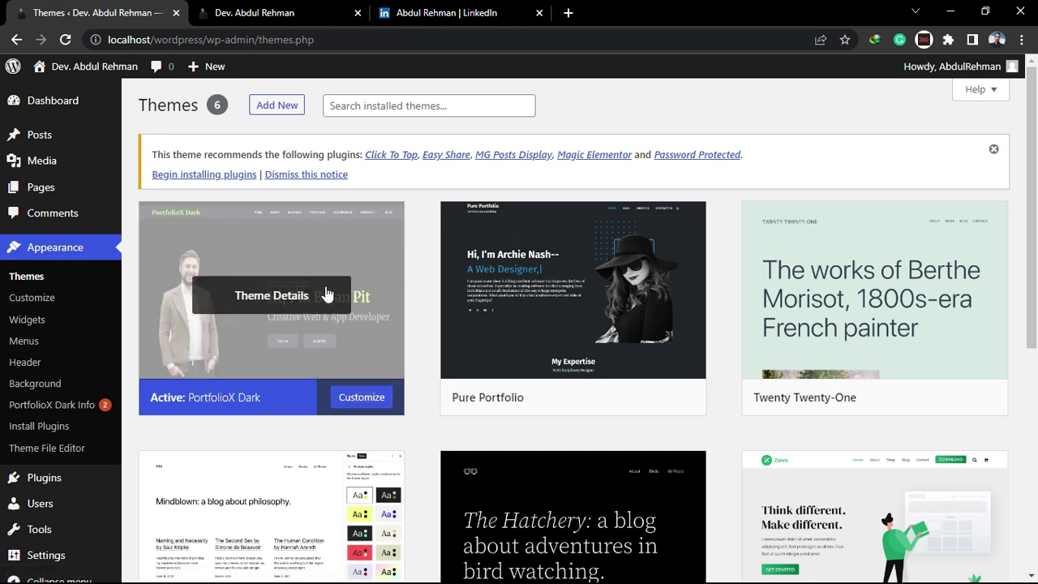
pyautogui.click(282, 19)
pyautogui.scroll(15, 0, 208)
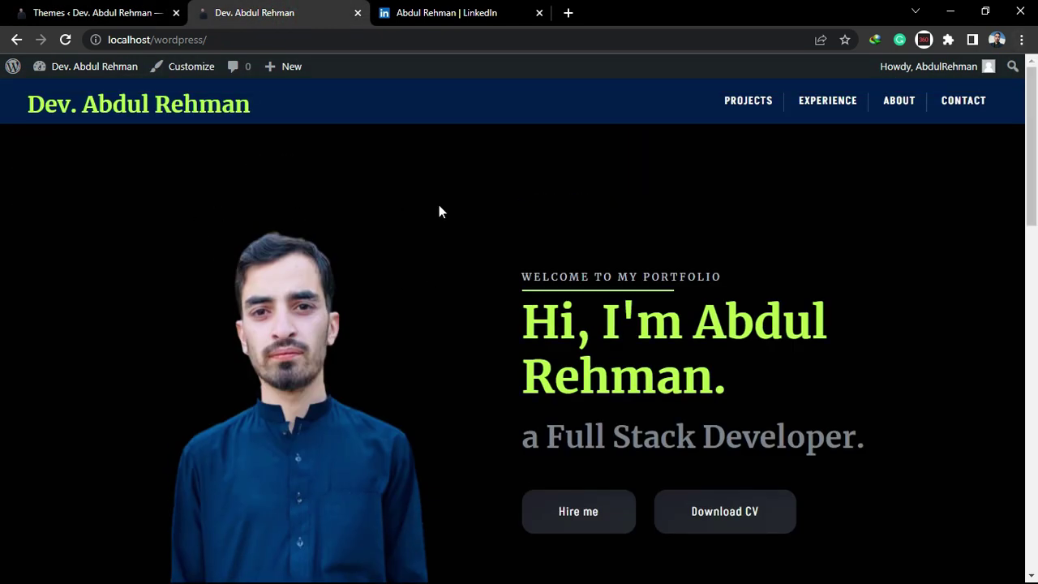
# Return to the WordPress admin and look through the list of installed plugins
pyautogui.click(89, 12)
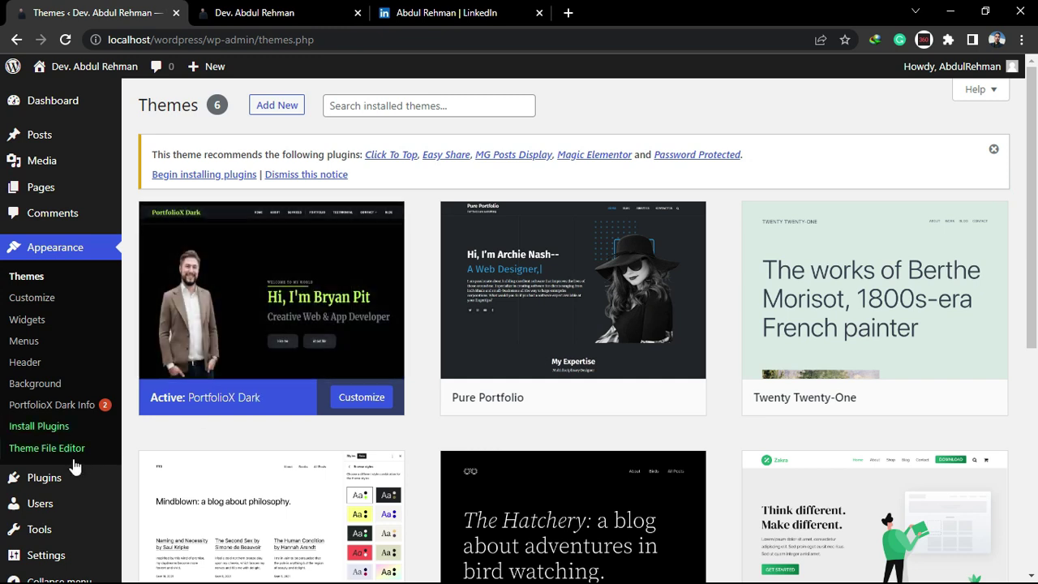
pyautogui.click(58, 489)
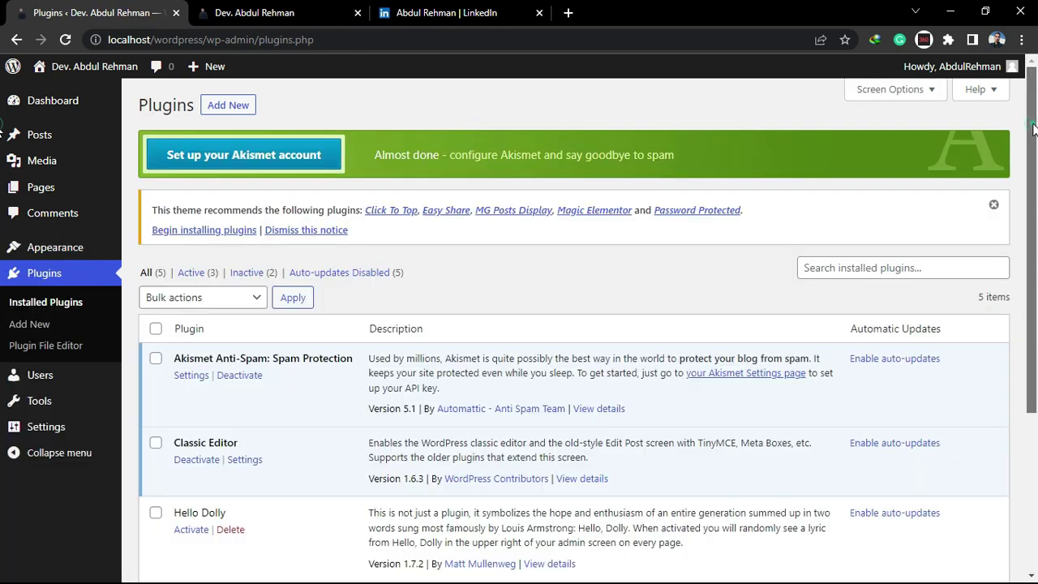
pyautogui.moveTo(1033, 120); pyautogui.dragTo(1036, 226)
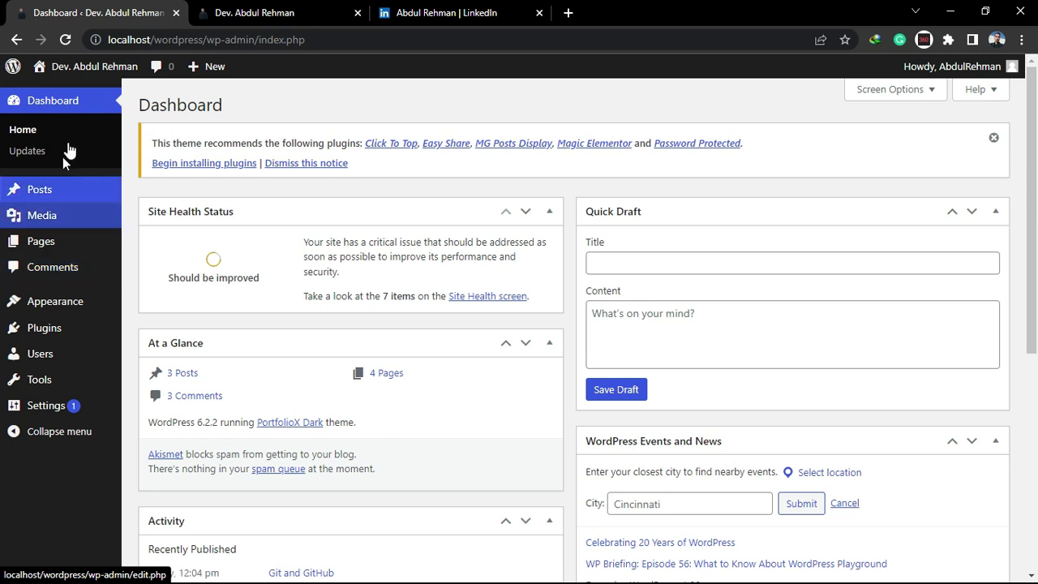
# Visit the live site from the admin dashboard and look over its home page
pyautogui.moveTo(109, 81)
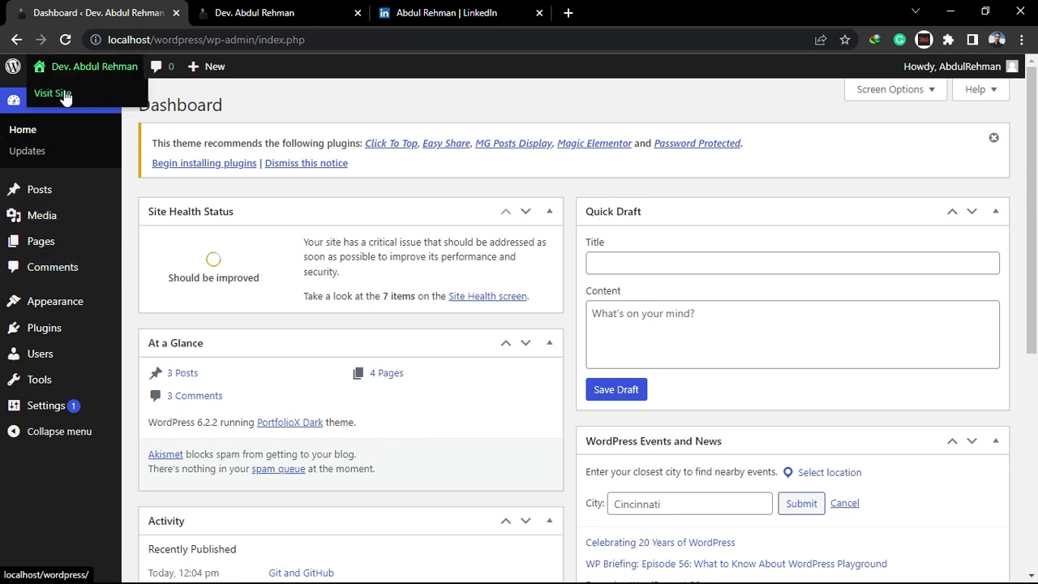
pyautogui.click(77, 96)
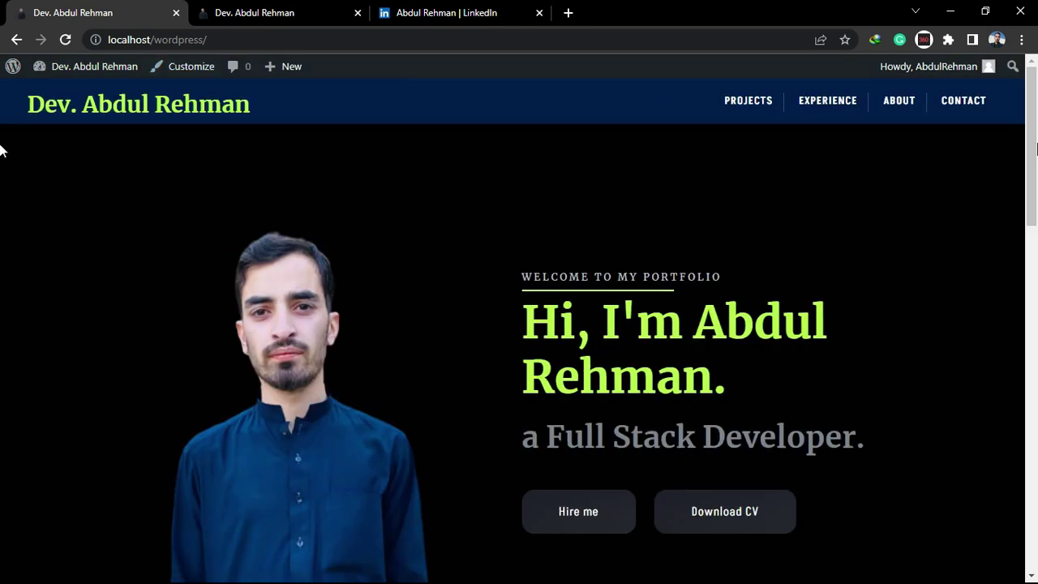
pyautogui.scroll(-10, 2, 238)
pyautogui.scroll(10, 2, 413)
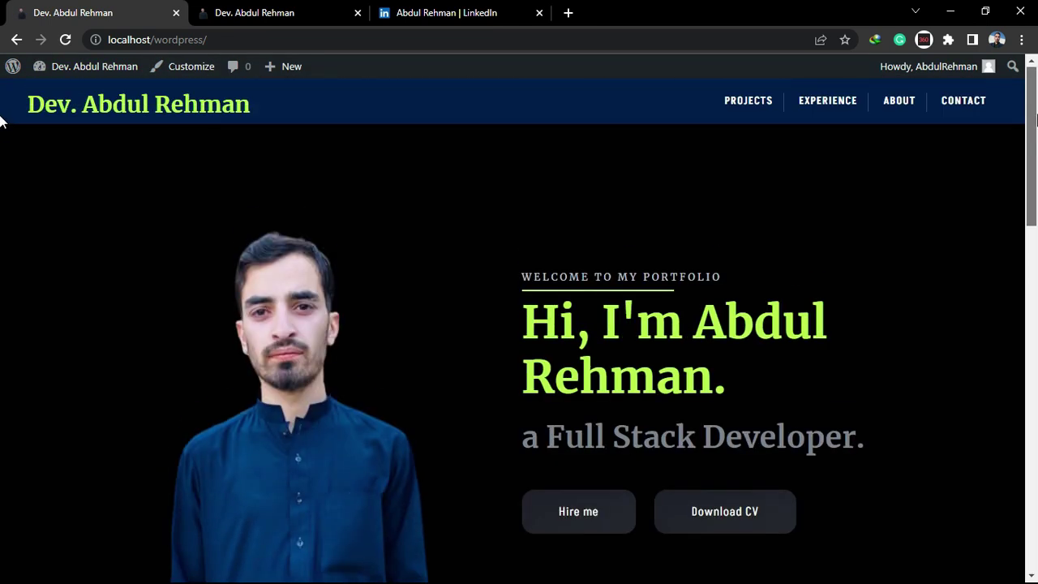